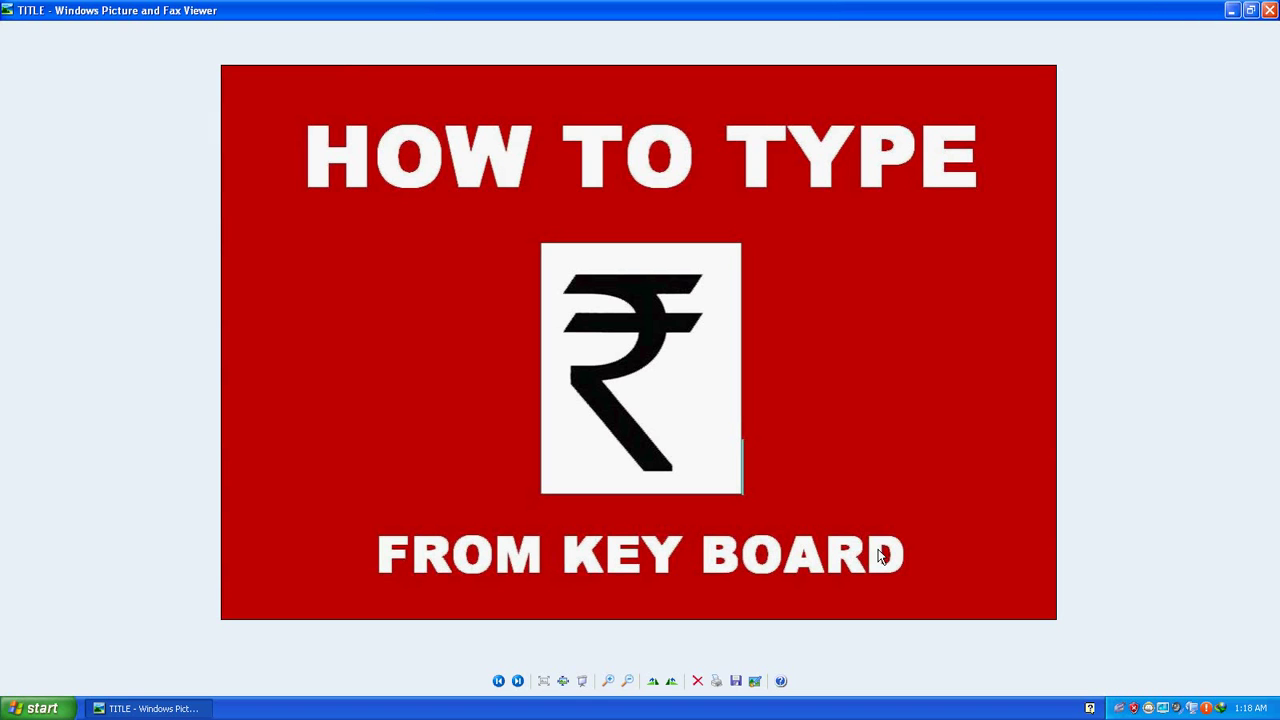
Step: Advance the viewer to the Foradian rupee font download-address slide, then minimize it to the desktop
left_click(518, 681)
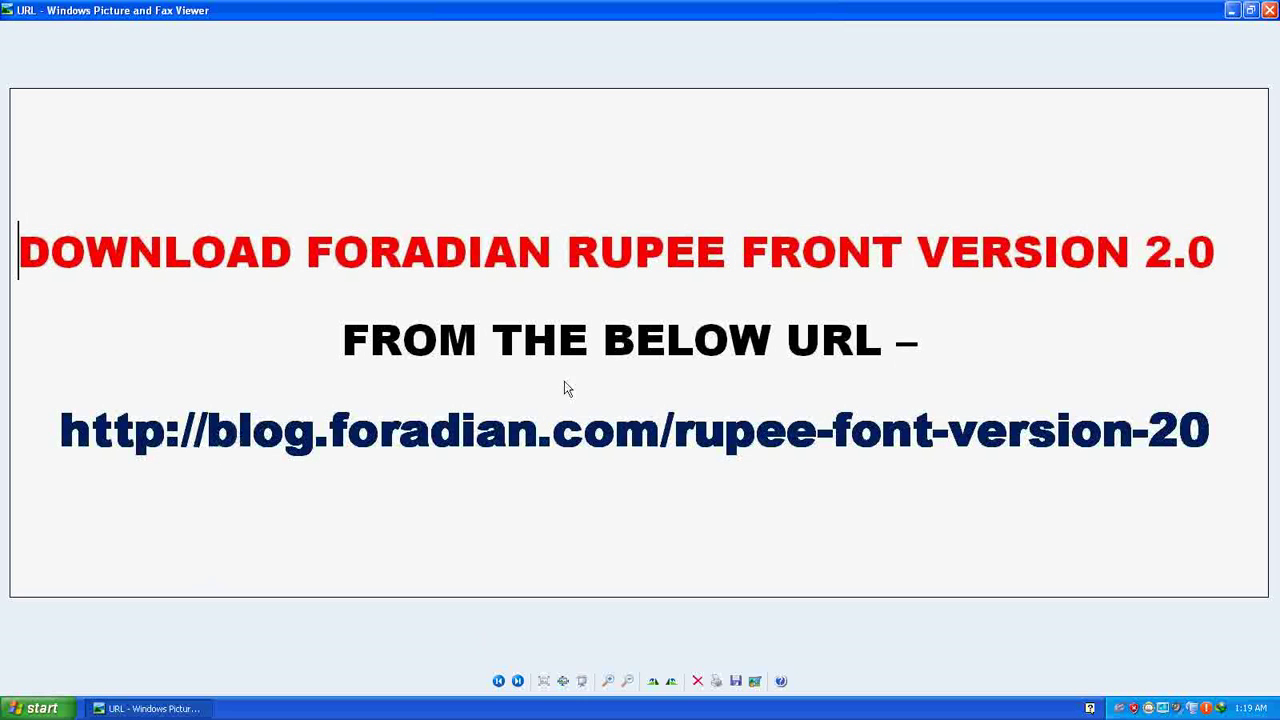
key("super+d")
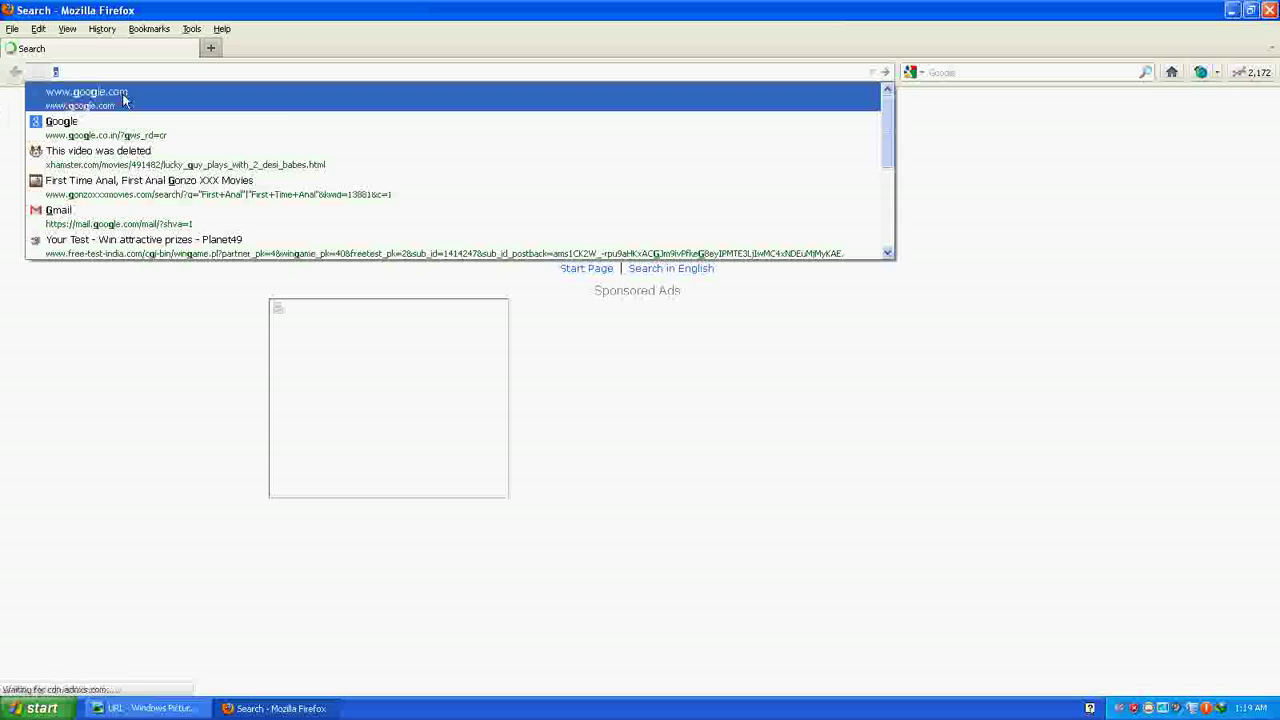
Step: Search Google for foradian and download Rupee_Foradian.ttf from the Rupee Font Version 2.0 post
key("Return")
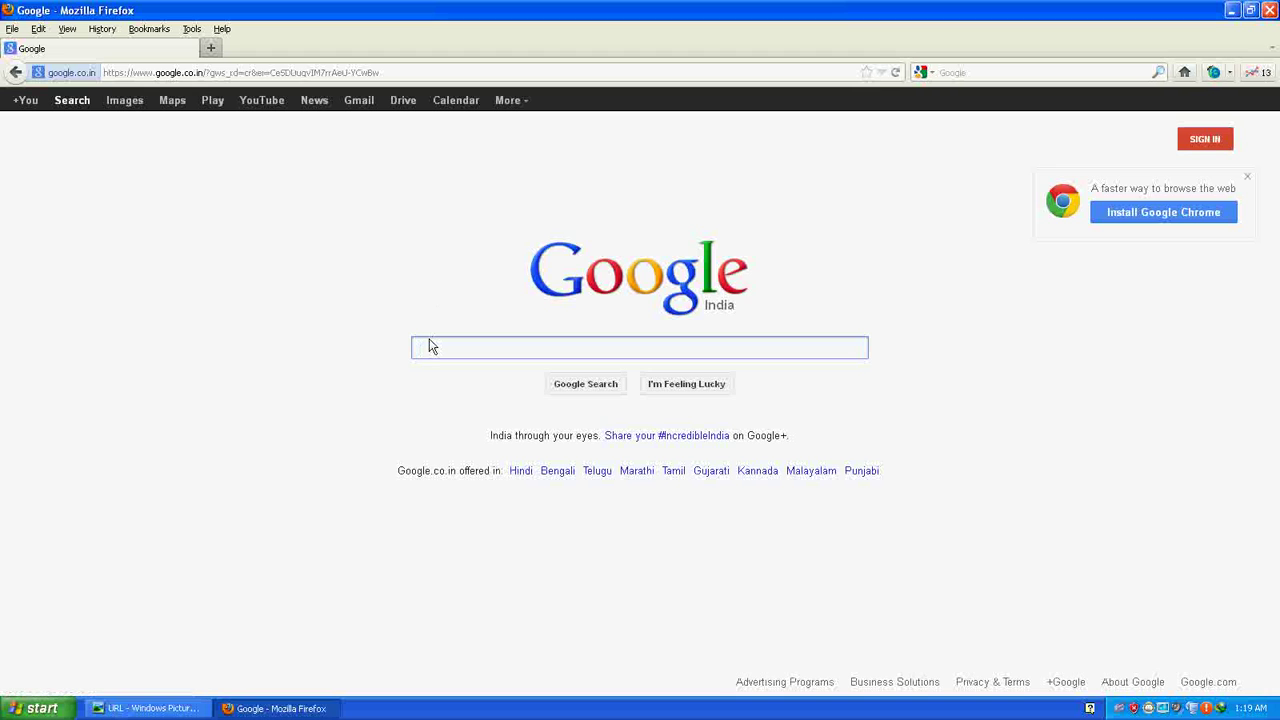
type("forad")
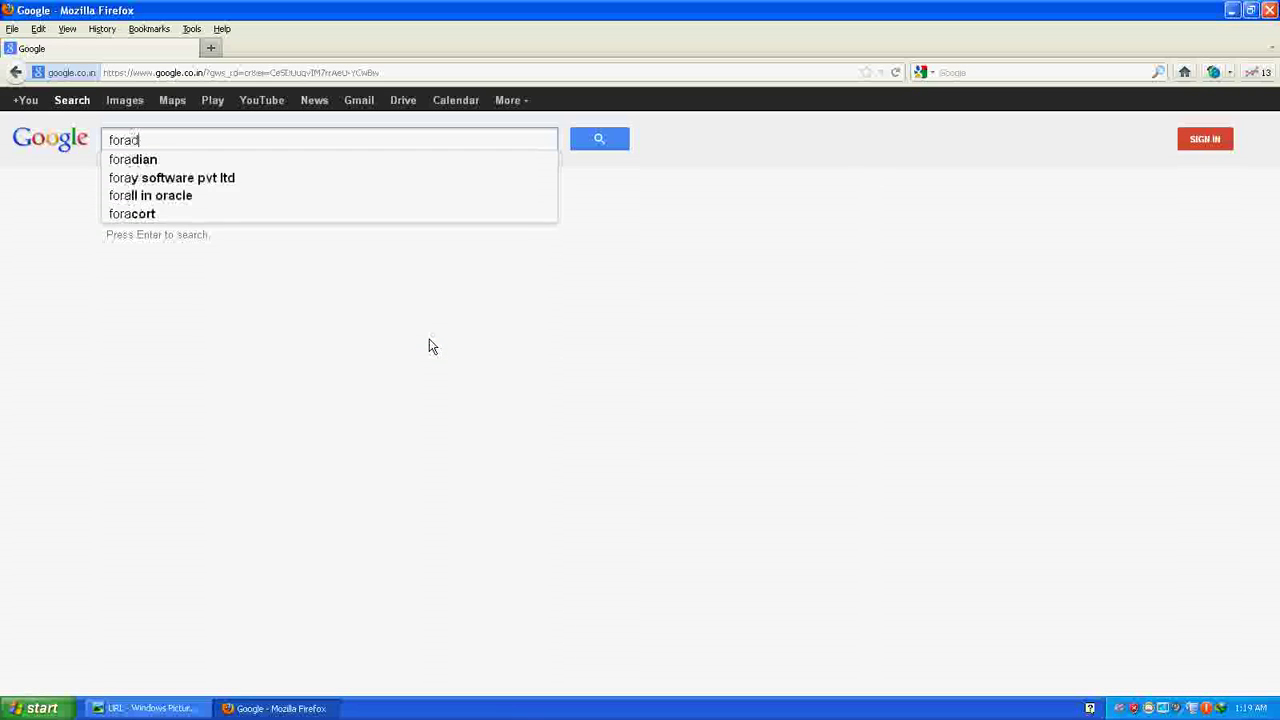
type("ian t")
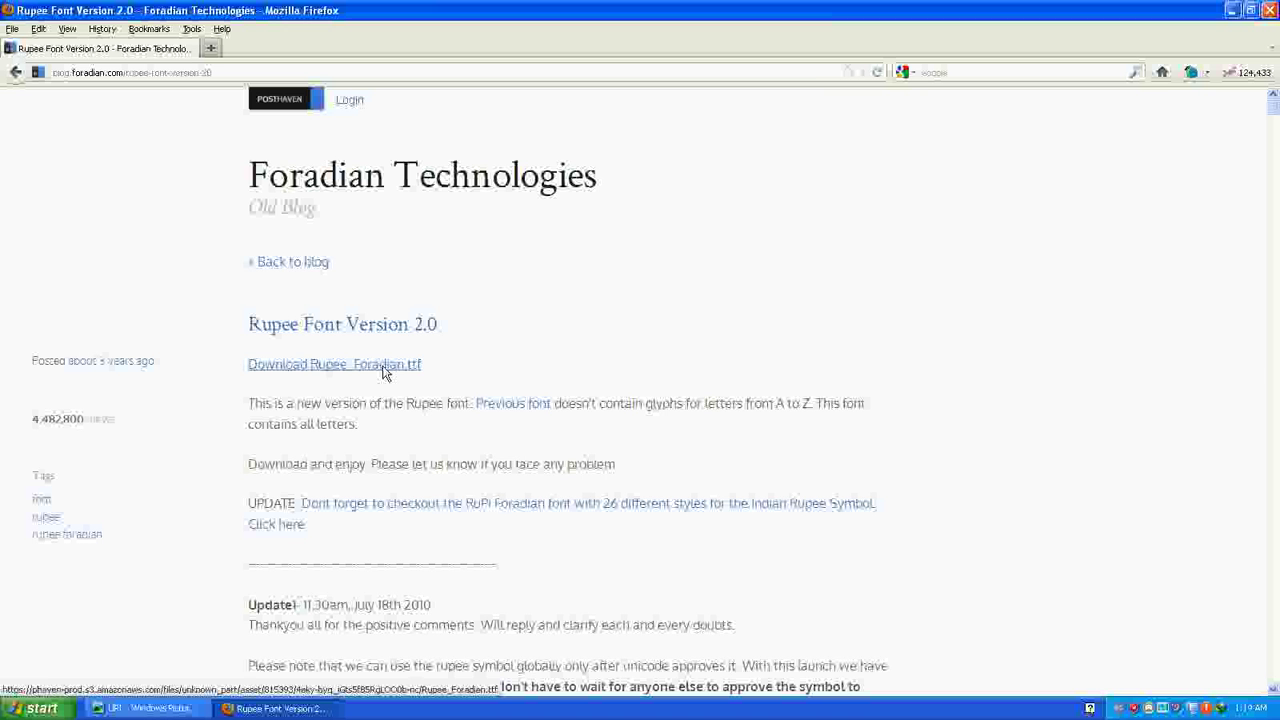
left_click(383, 370)
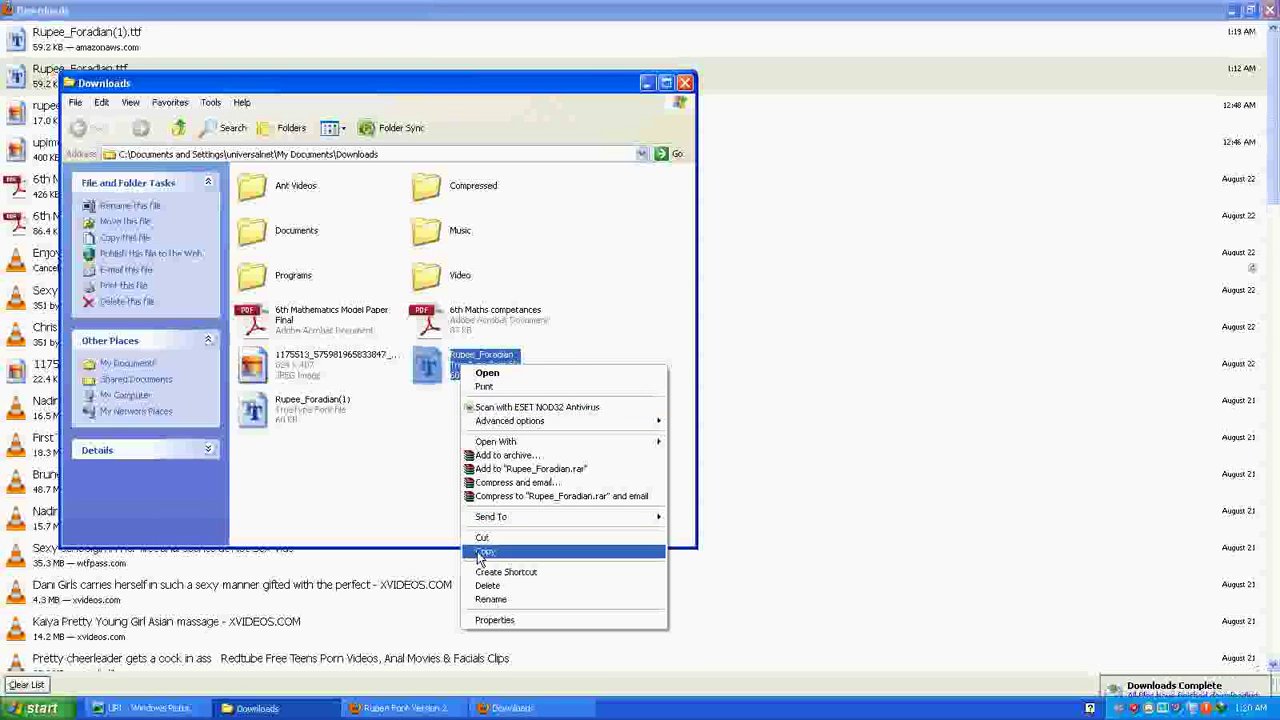
Step: Copy the downloaded Rupee_Foradian.ttf file, then close the Downloads folder, download list and Firefox
left_click(481, 554)
left_click(684, 82)
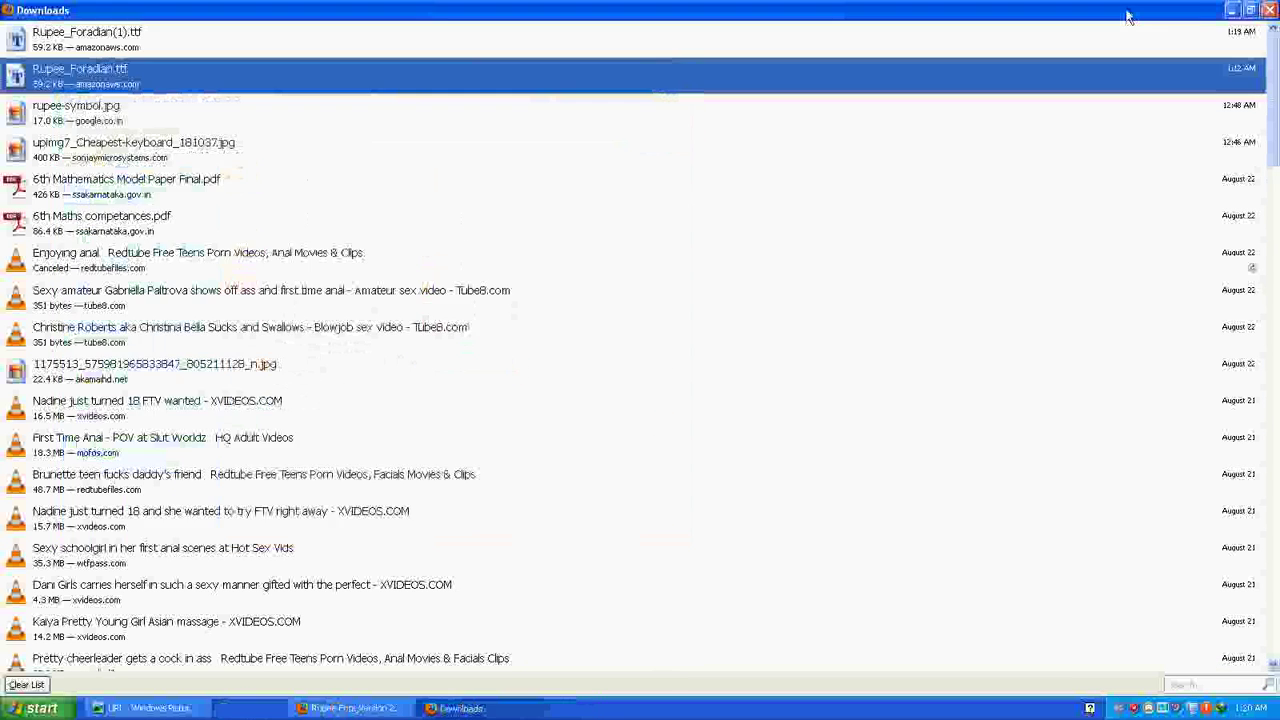
left_click(1268, 10)
left_click(1271, 9)
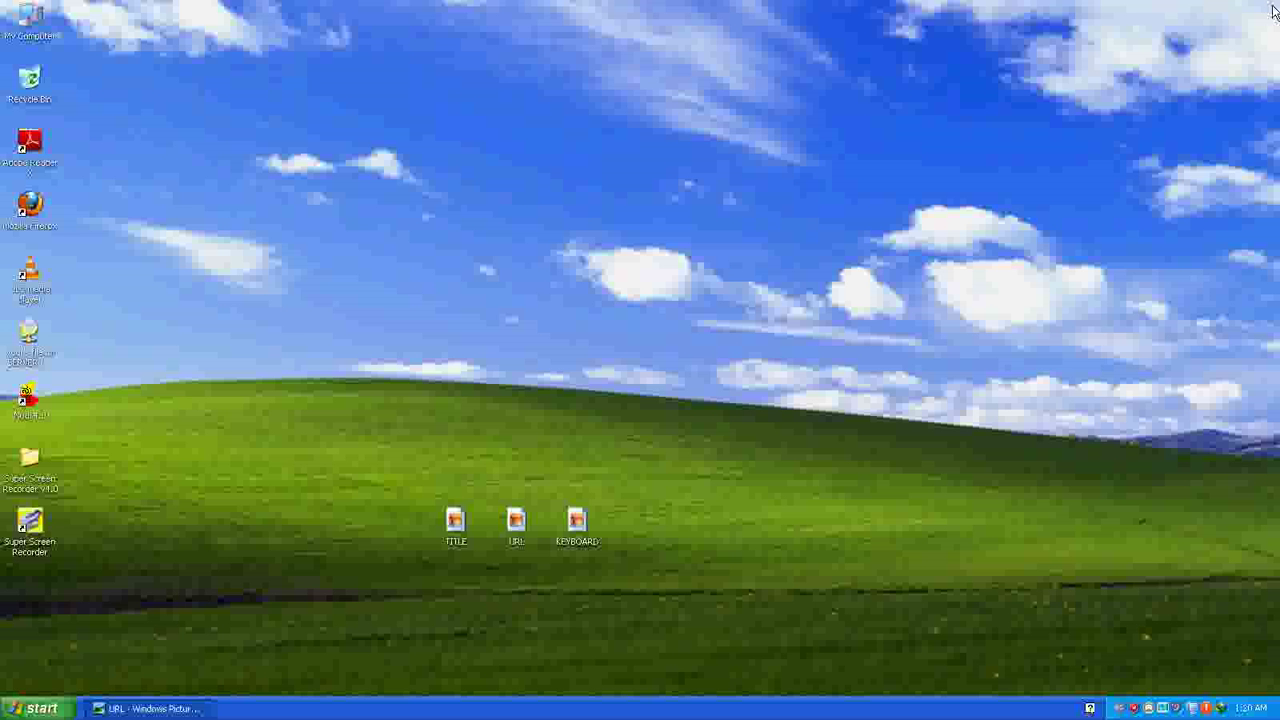
Step: Paste the font into the Control Panel Fonts folder, accepting the already-installed warning
left_click(38, 708)
left_click(188, 521)
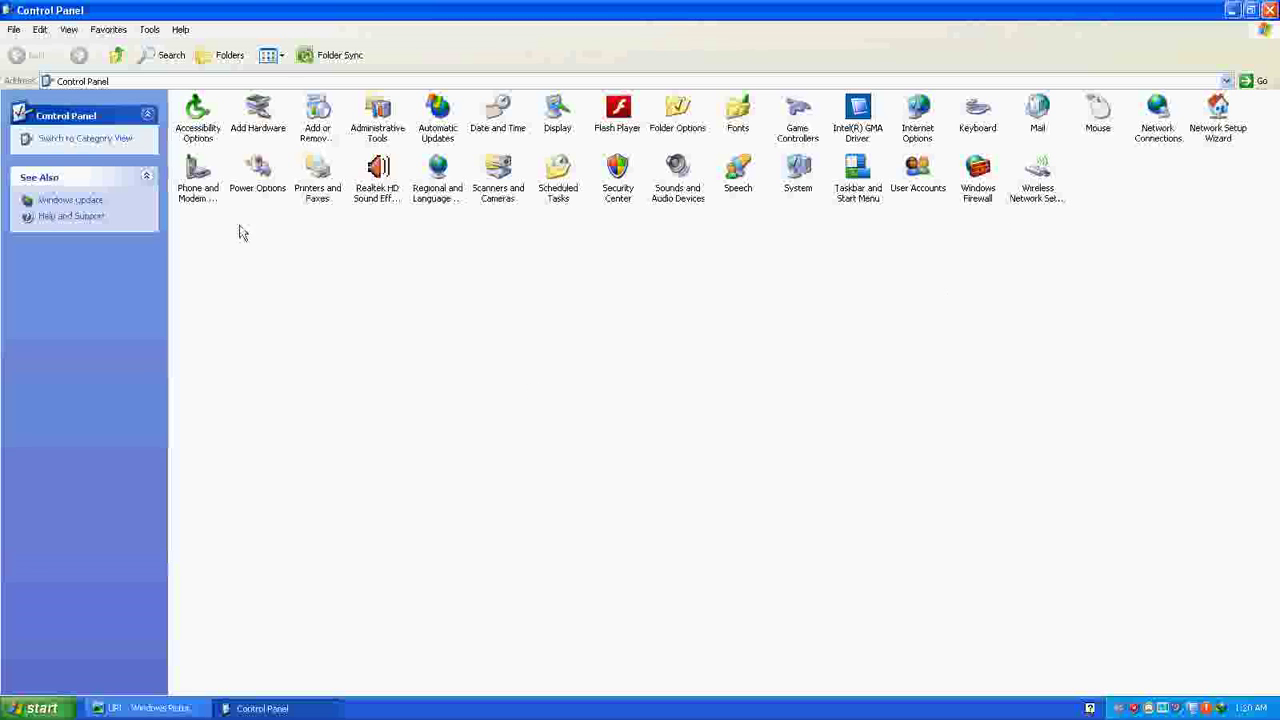
left_click(737, 118)
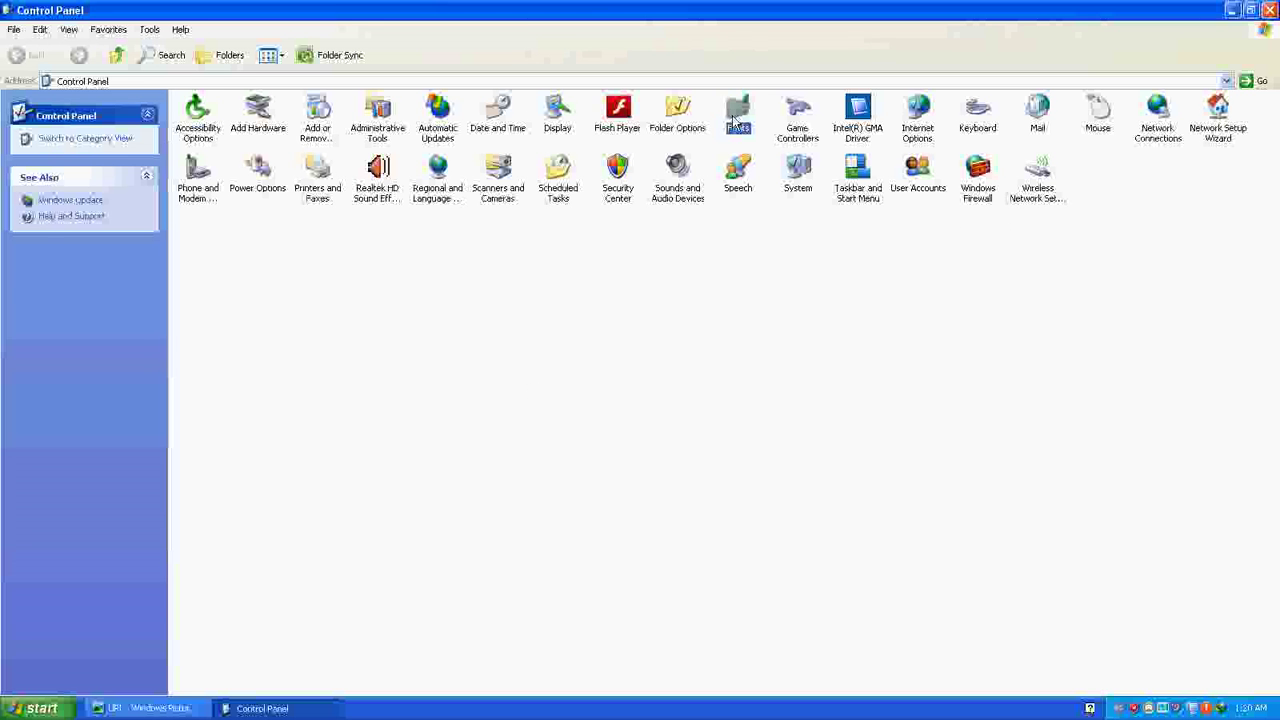
double_click(737, 118)
right_click(662, 217)
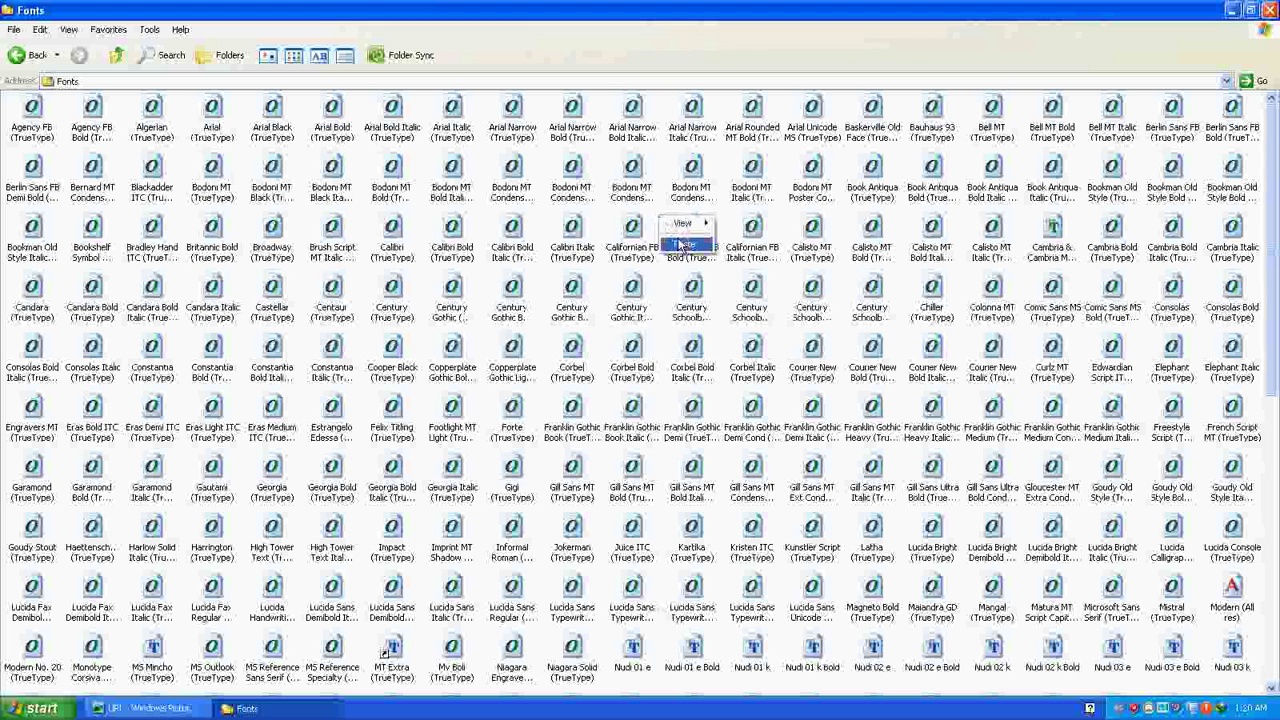
left_click(685, 245)
left_click(648, 405)
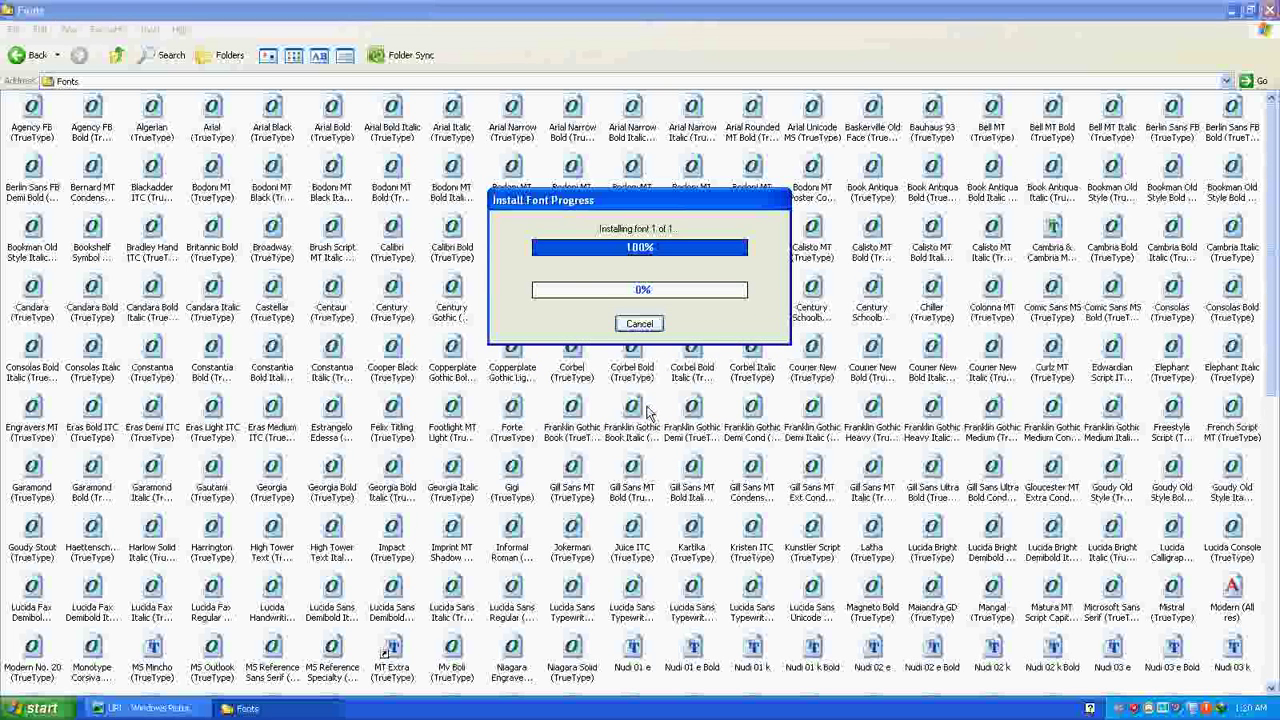
left_click(1270, 10)
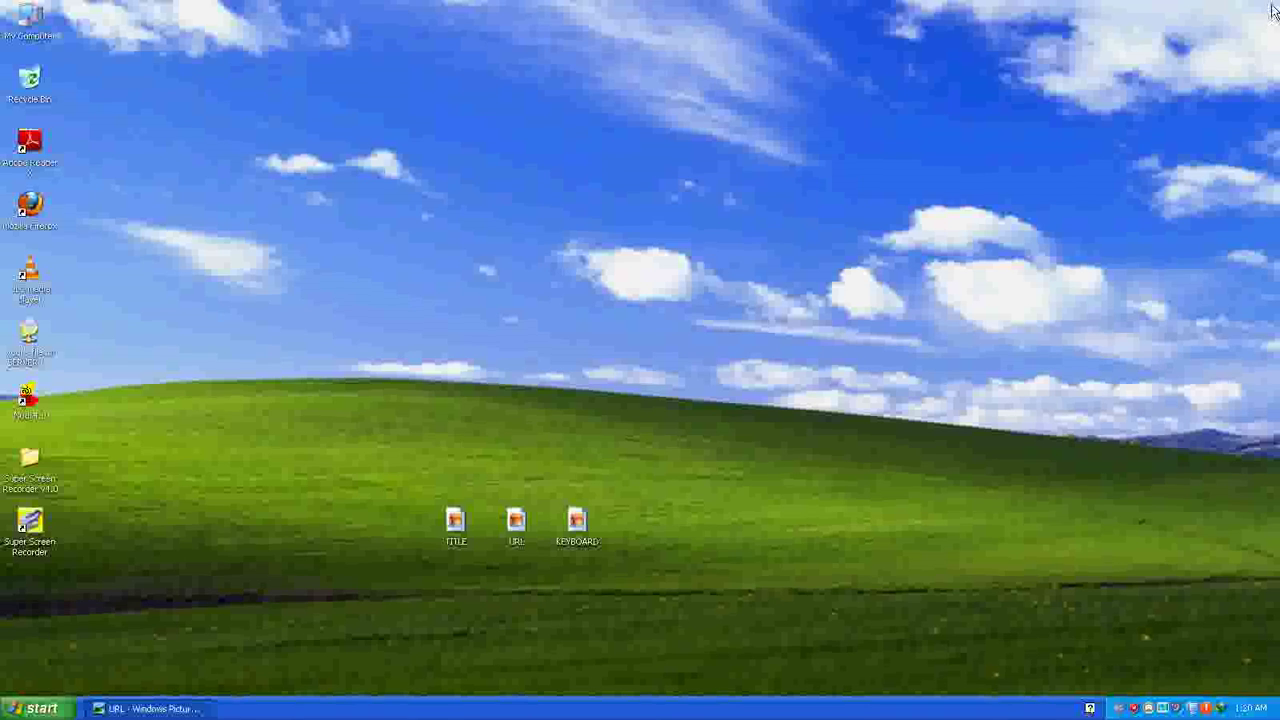
left_click(6, 708)
Step: Launch Word 2007 and open the full Symbol dialog from Insert > Symbol
left_click(40, 505)
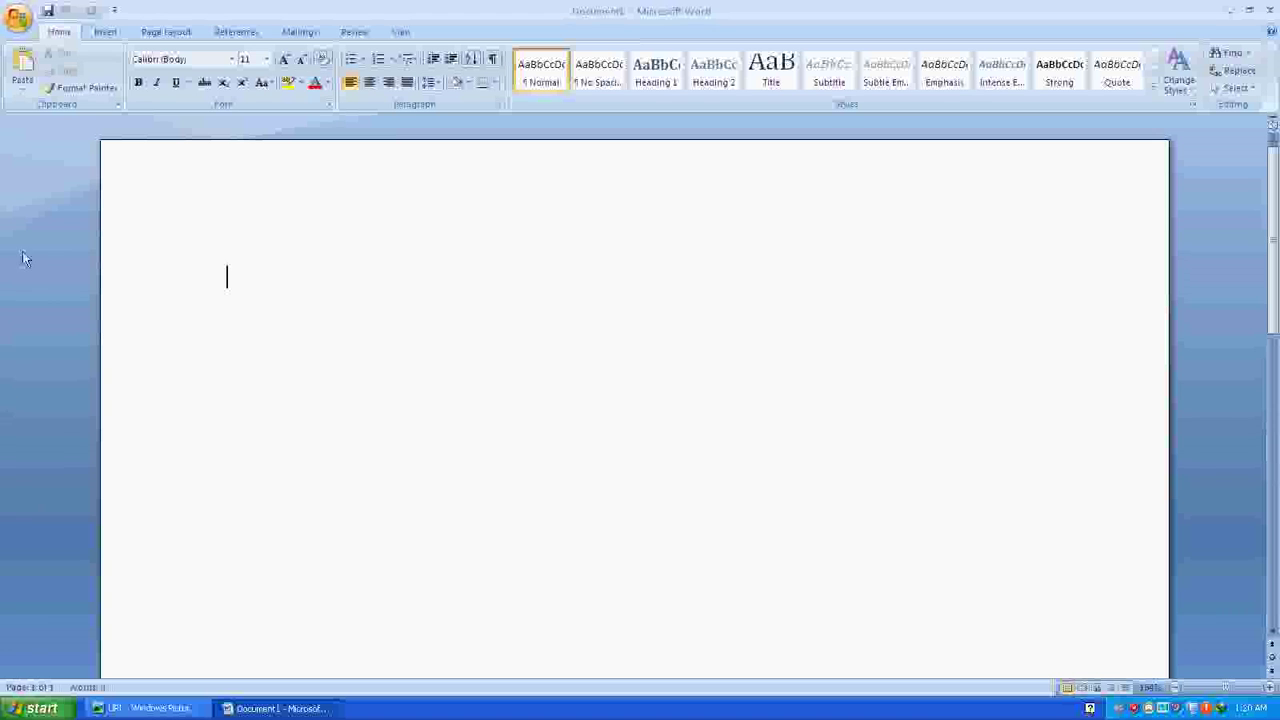
left_click(105, 32)
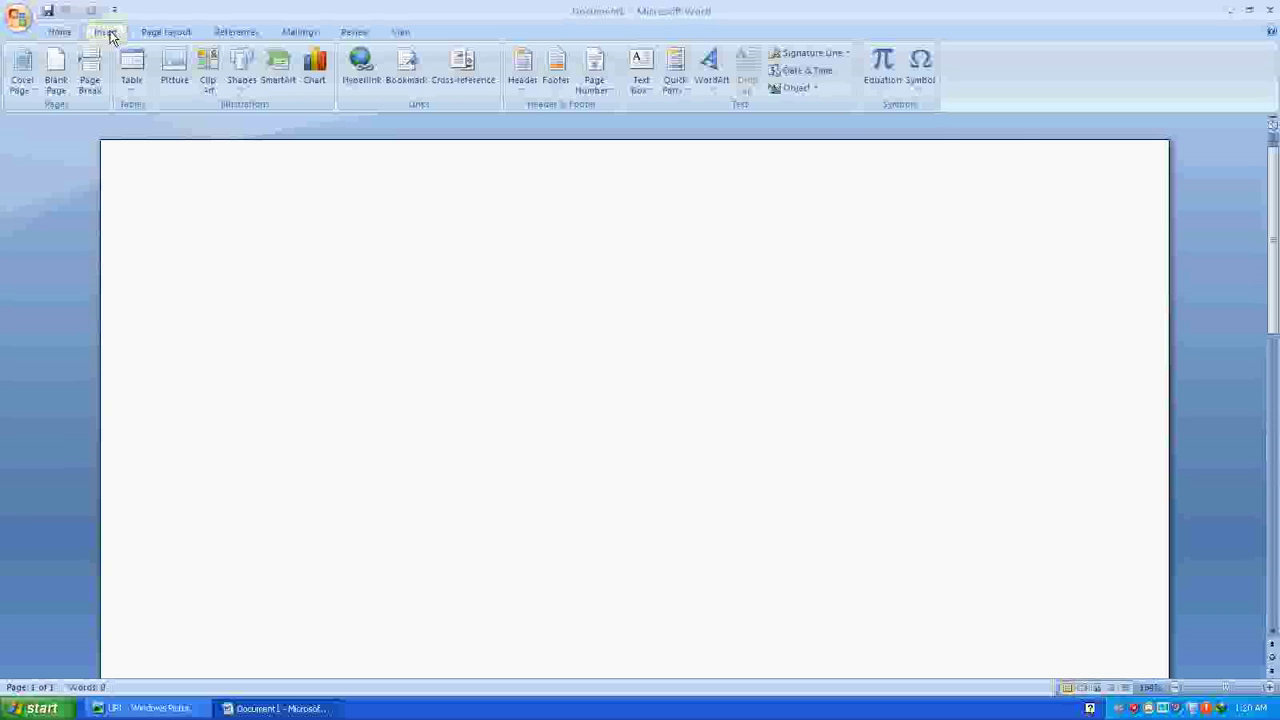
left_click(920, 70)
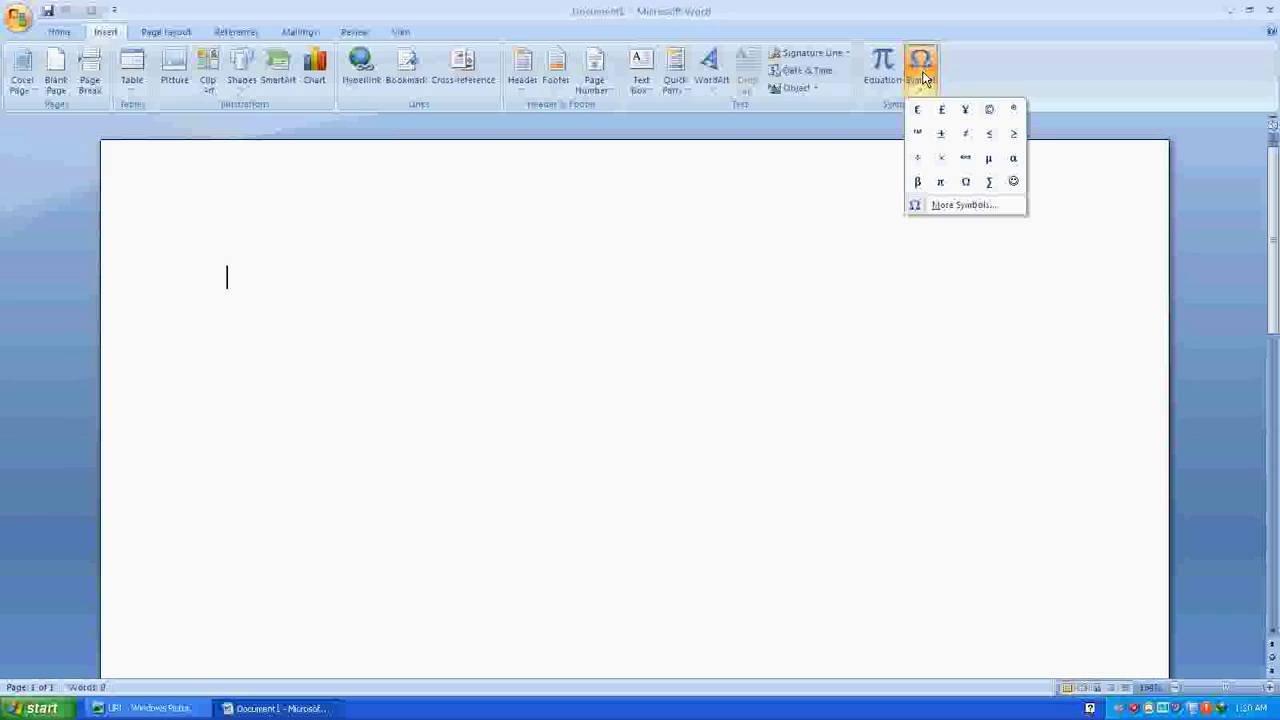
left_click(964, 208)
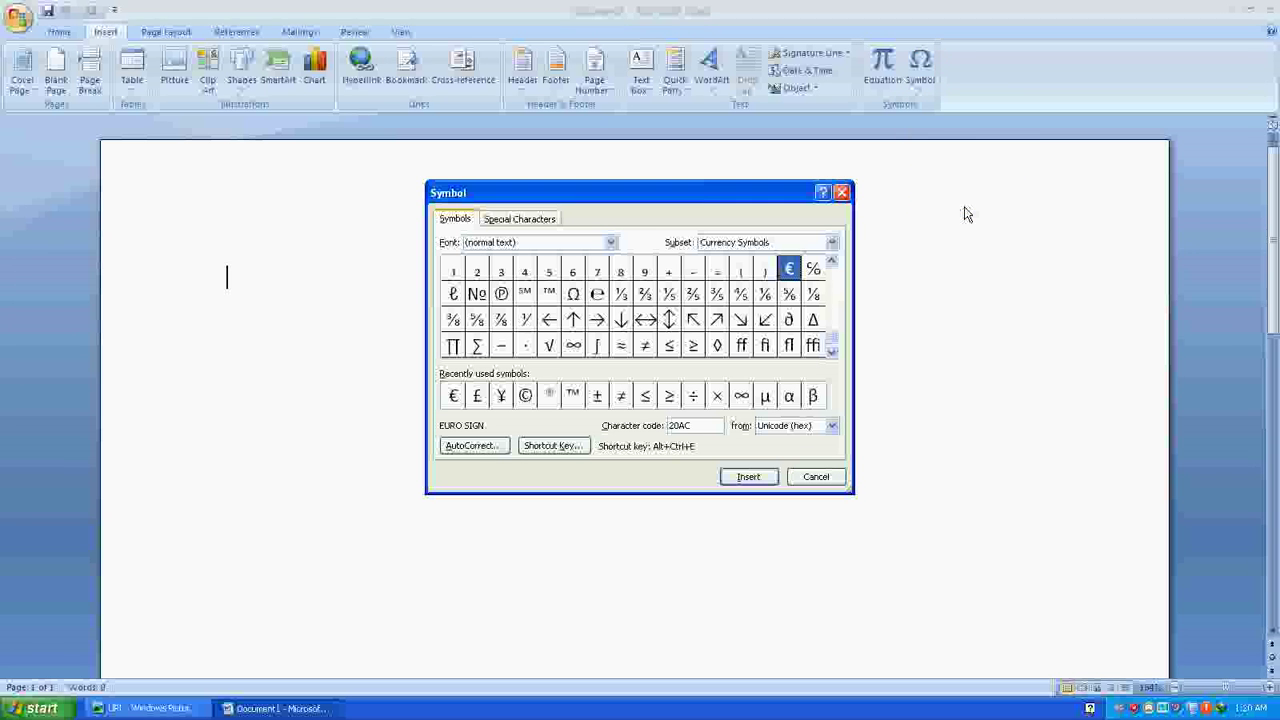
Step: Select the ₹ character (0060) in the Rupee Foradian font and start an AutoCorrect entry for it
left_click(609, 243)
left_click_drag(613, 271, 613, 312)
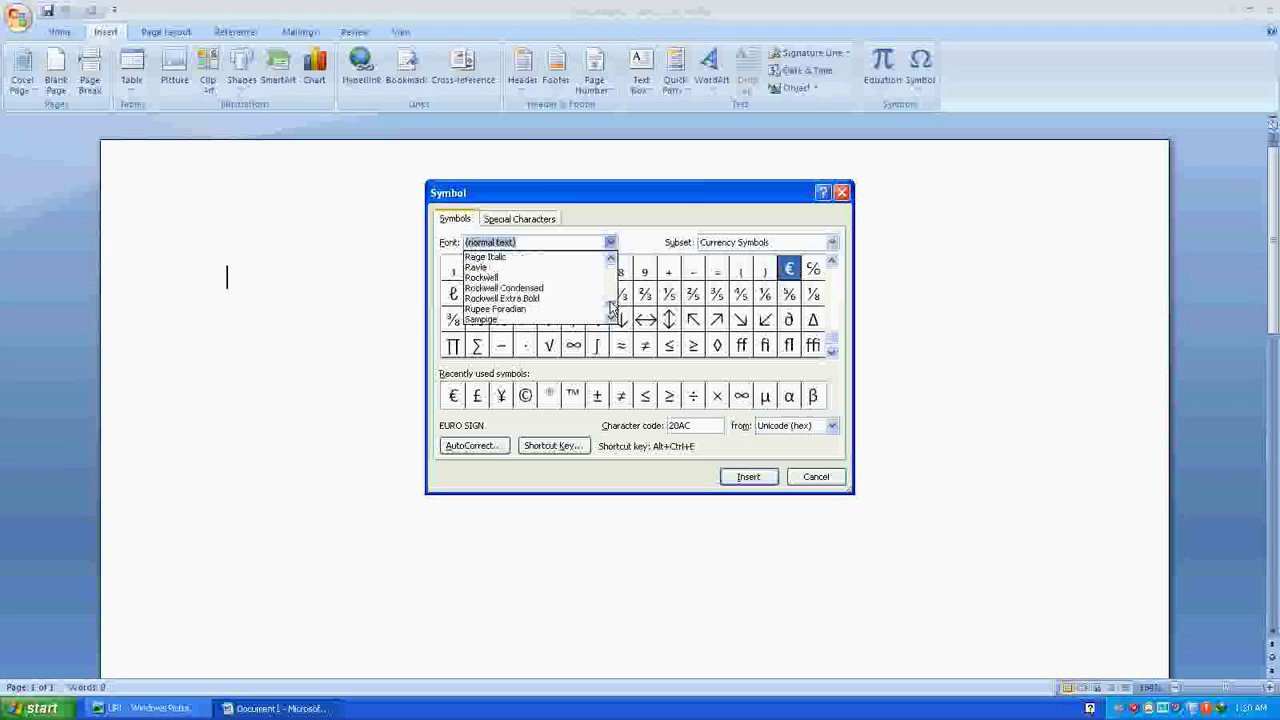
left_click(520, 313)
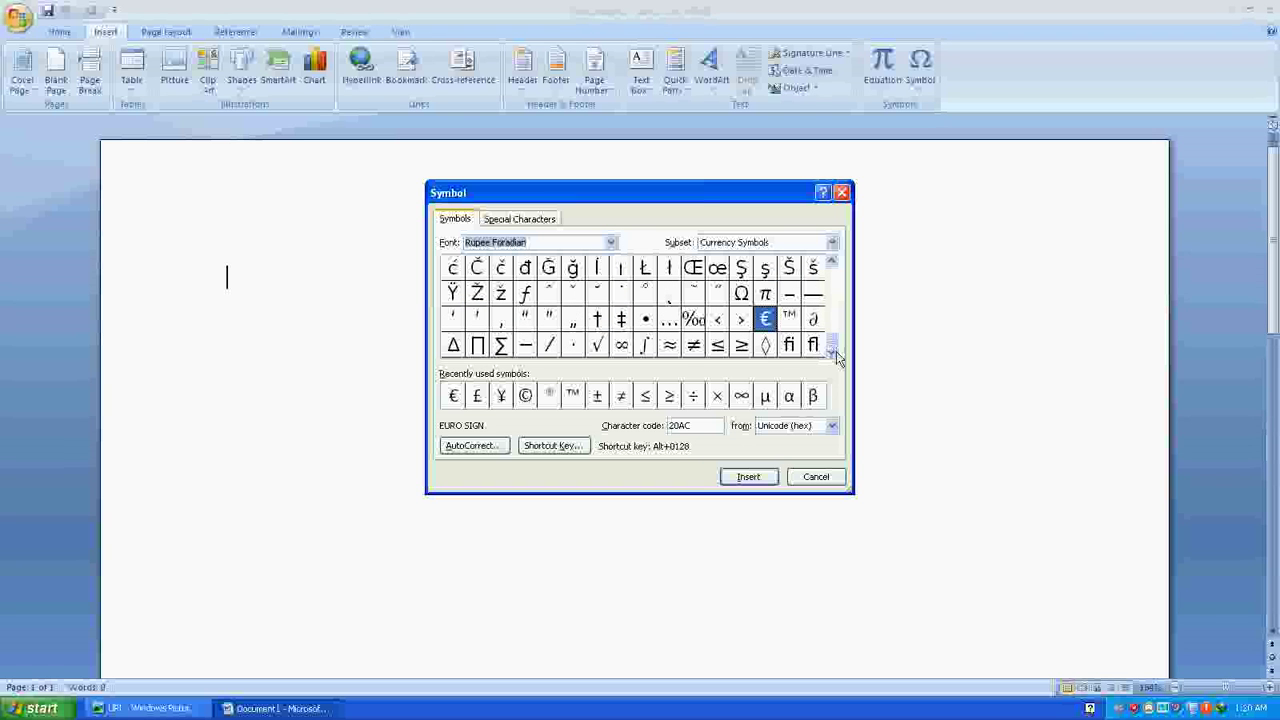
left_click_drag(832, 348, 833, 292)
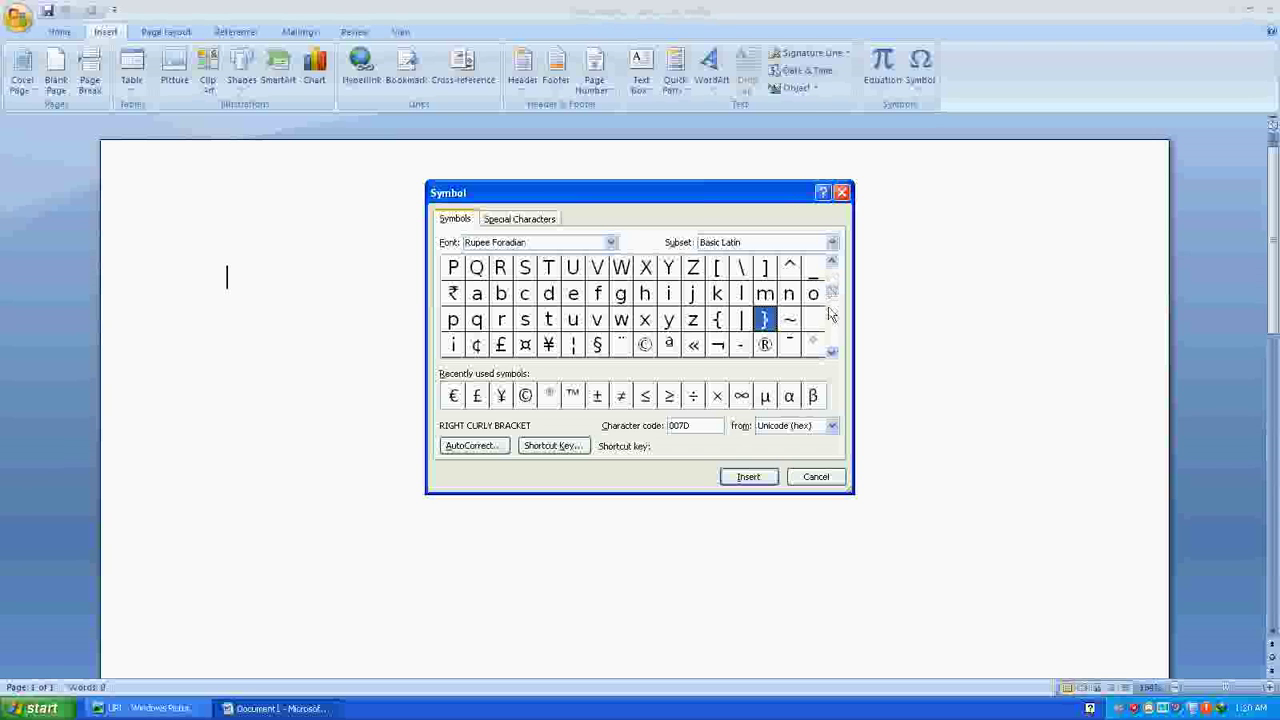
left_click(453, 293)
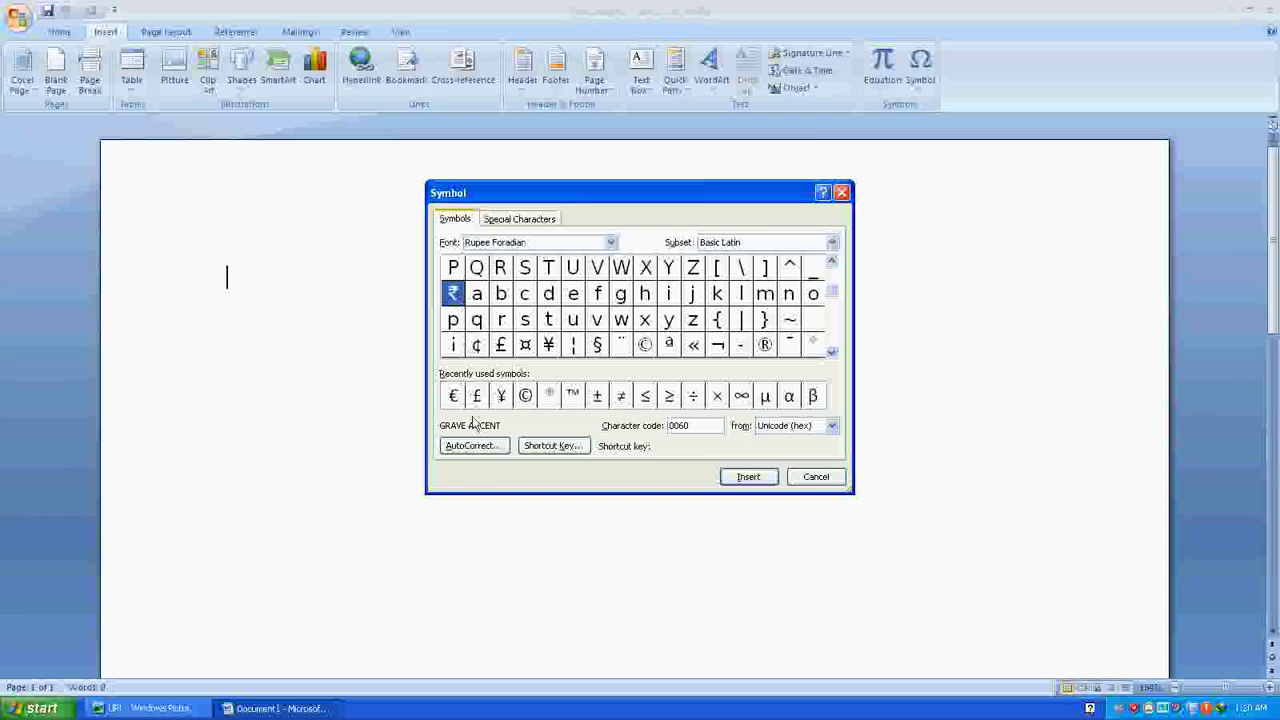
left_click(470, 447)
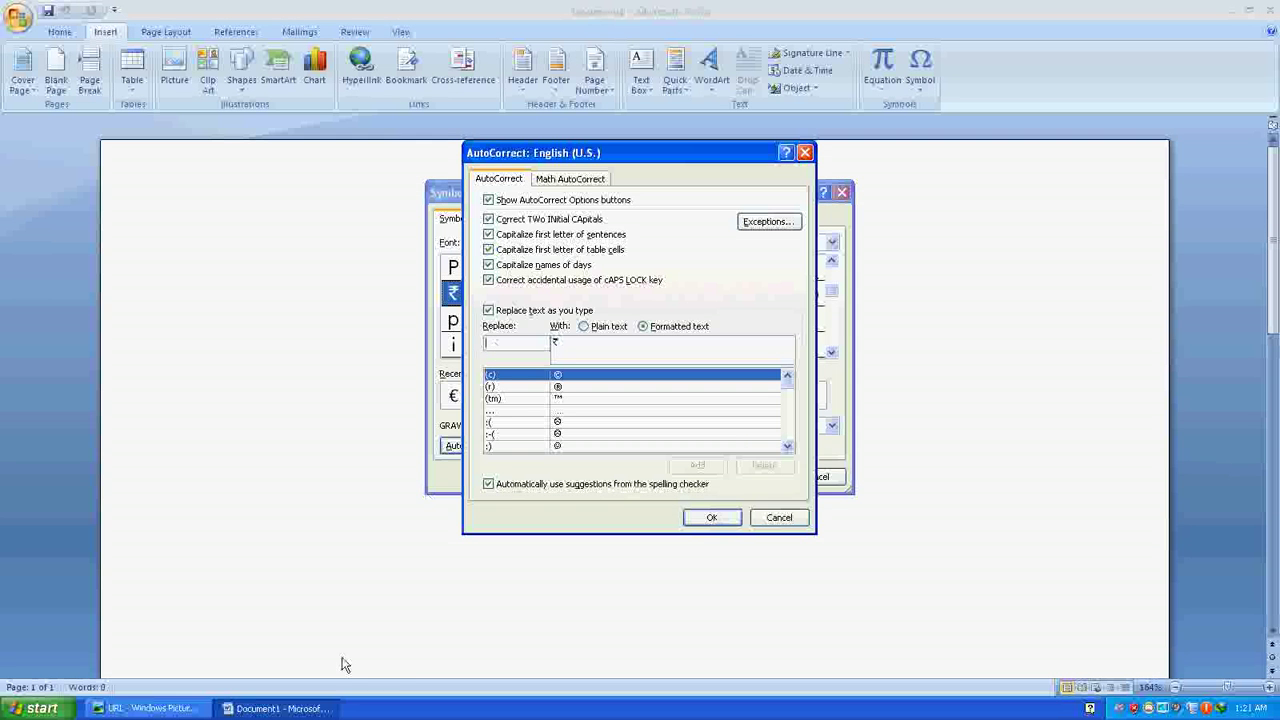
left_click(160, 708)
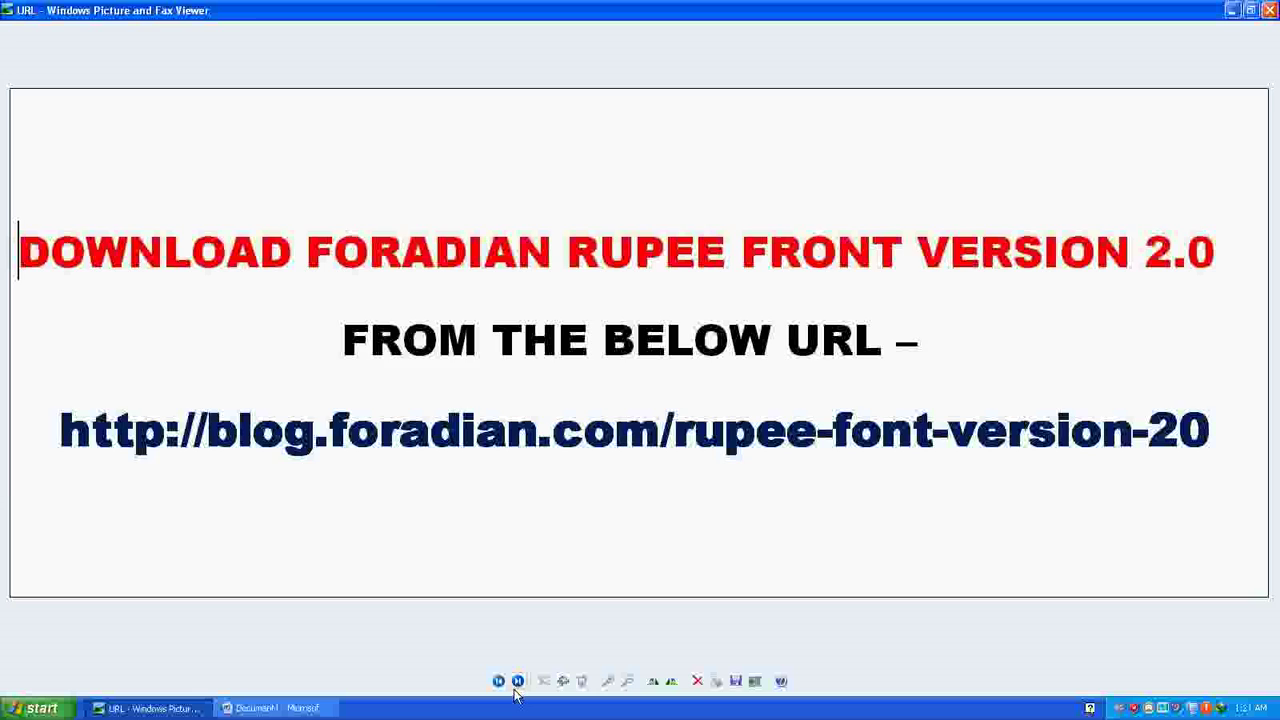
Step: Show the keyboard photo in the viewer, then return to Word's AutoCorrect dialog
left_click(517, 681)
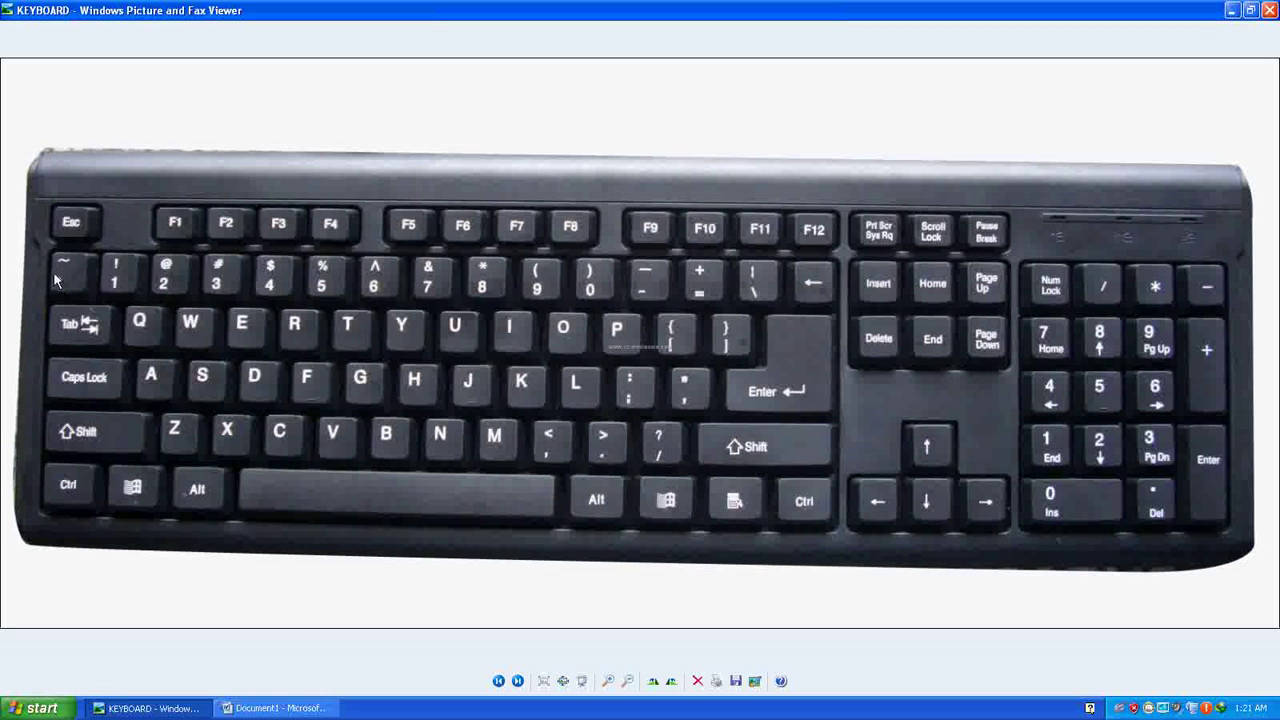
left_click(1232, 10)
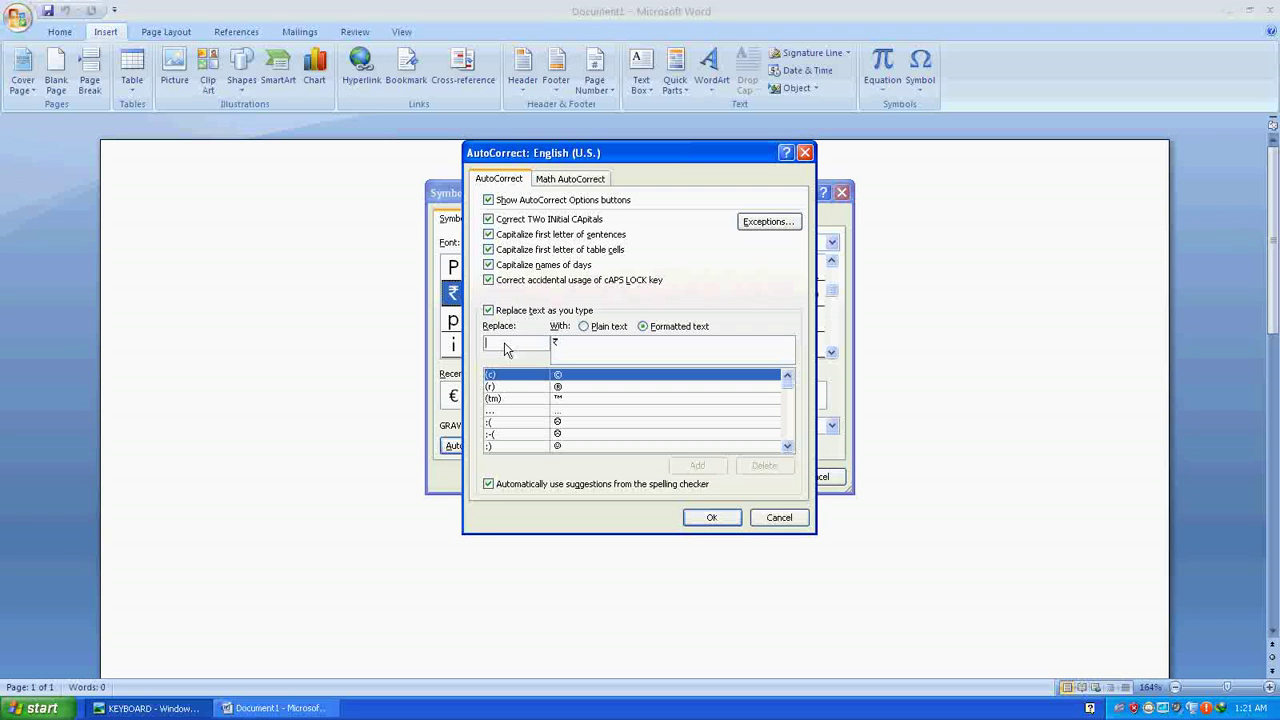
Step: Add an AutoCorrect entry replacing ` with ₹, and insert one ₹ into the document
type("`")
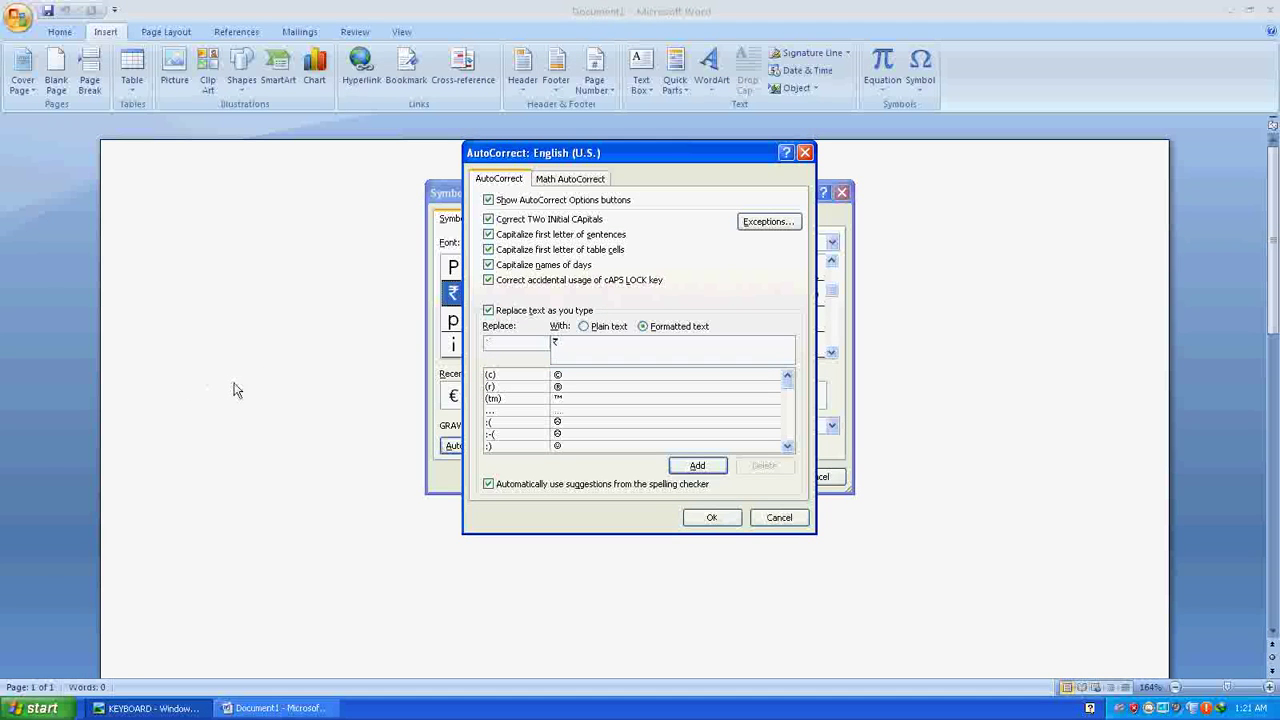
left_click(697, 465)
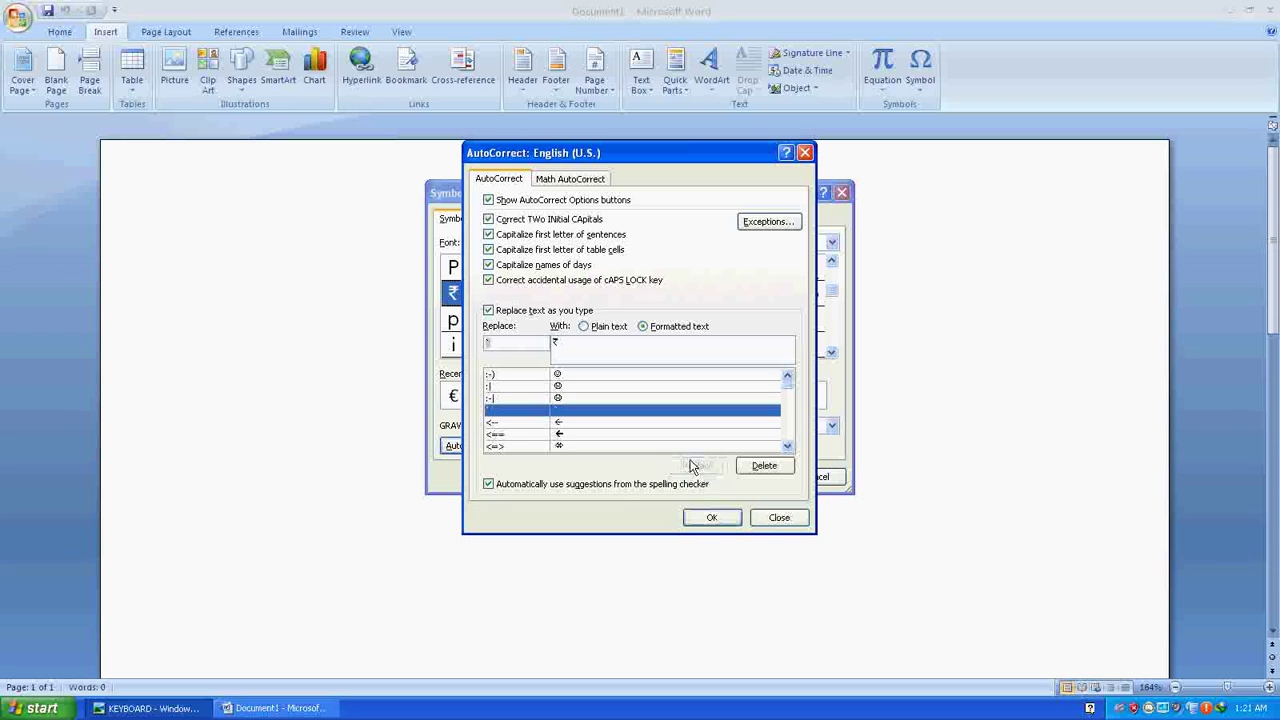
left_click(712, 519)
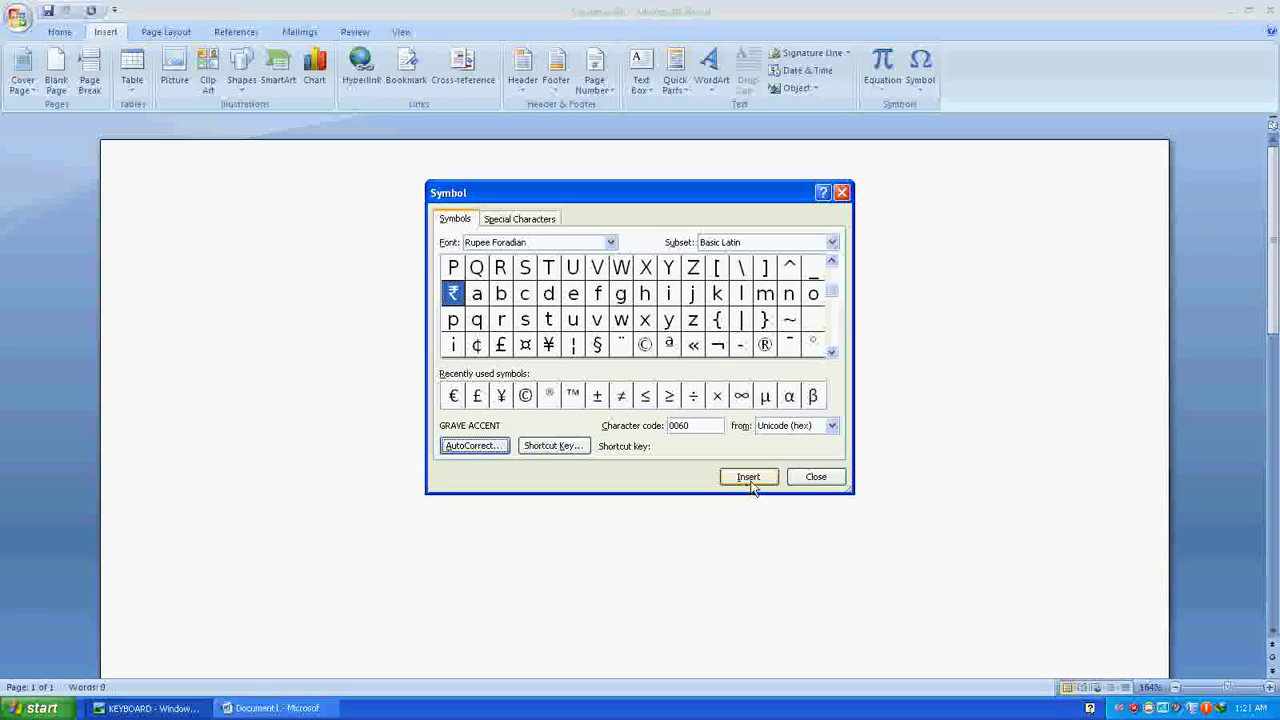
left_click(750, 476)
left_click(815, 477)
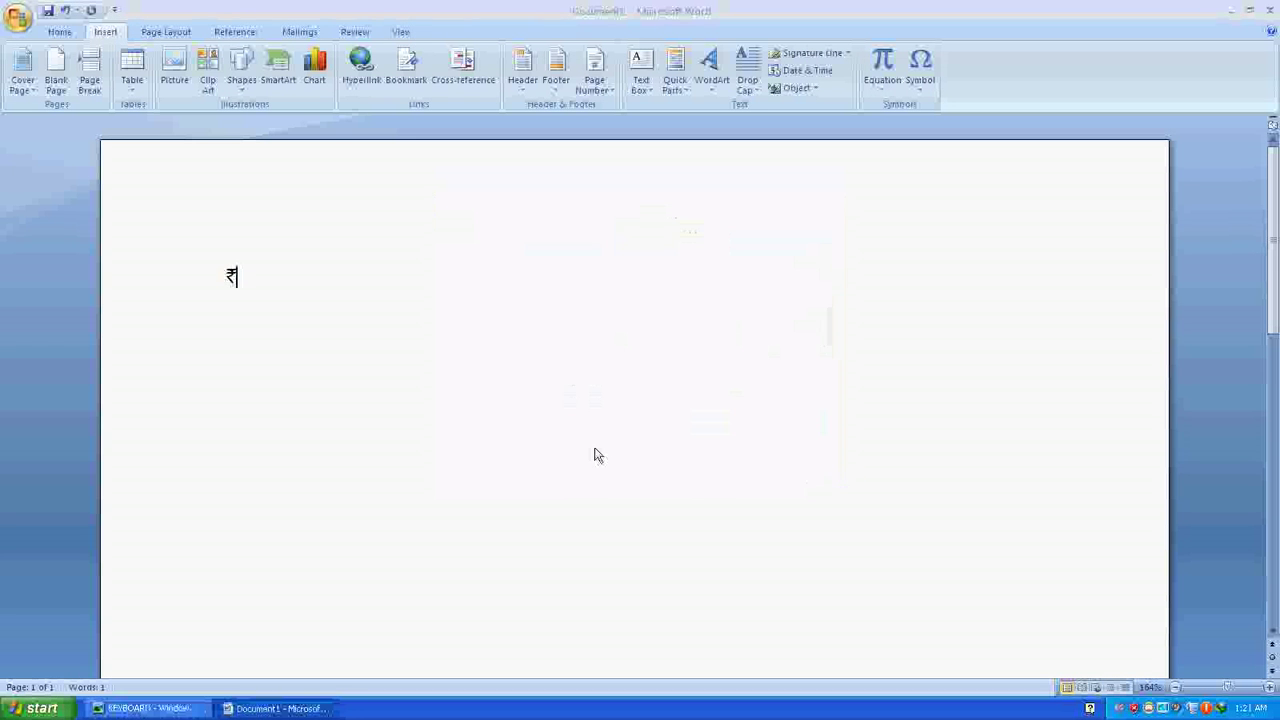
Step: Close Word without saving the document and relaunch Microsoft Office Word 2007
left_click(1272, 8)
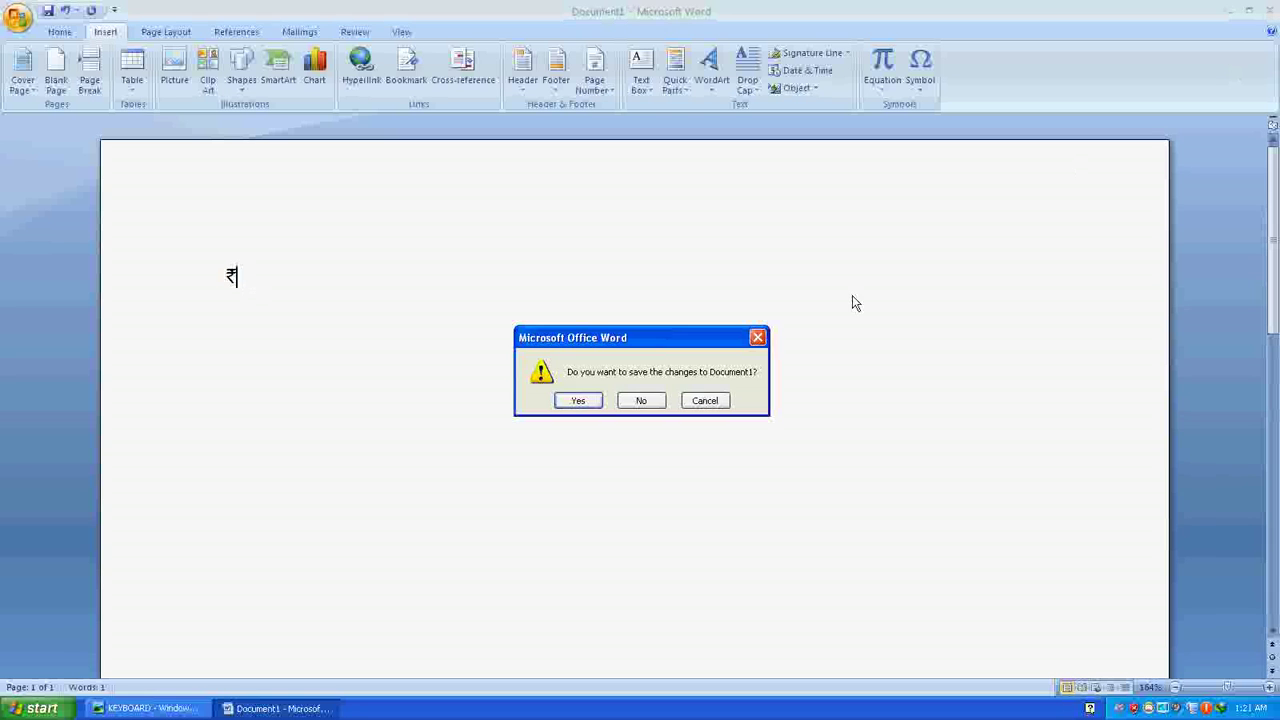
left_click(628, 402)
left_click(38, 708)
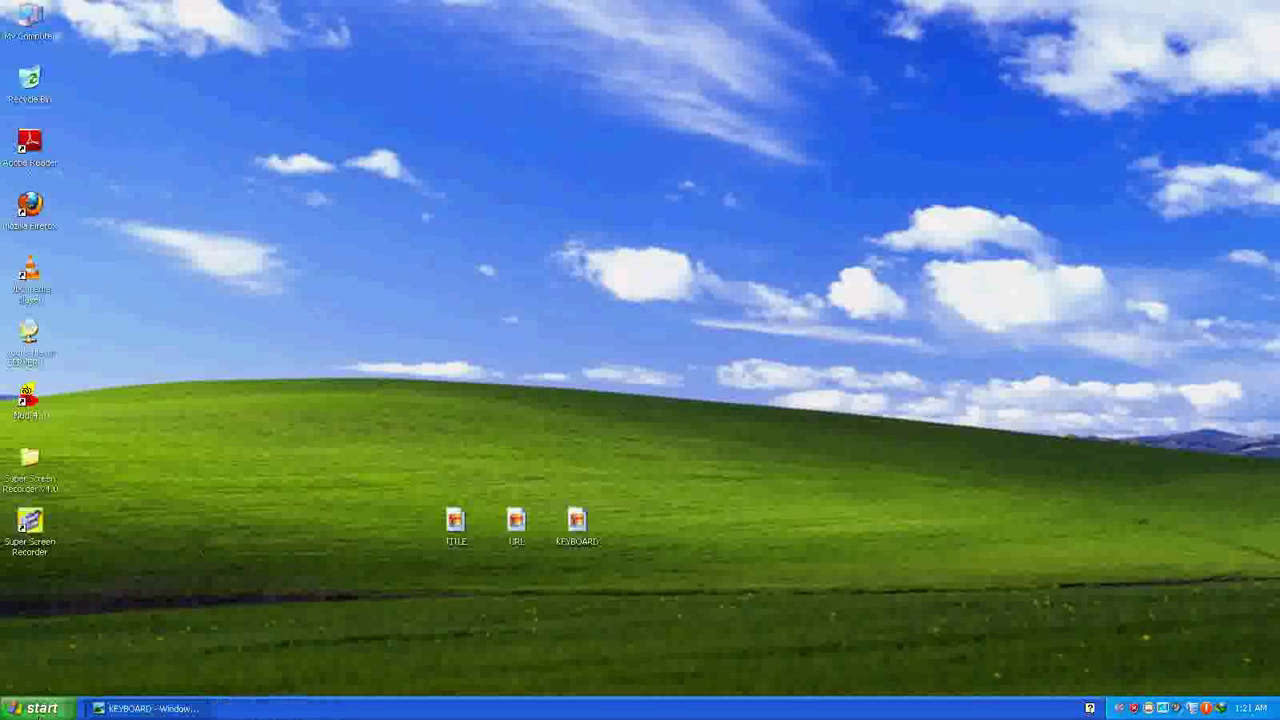
left_click(75, 477)
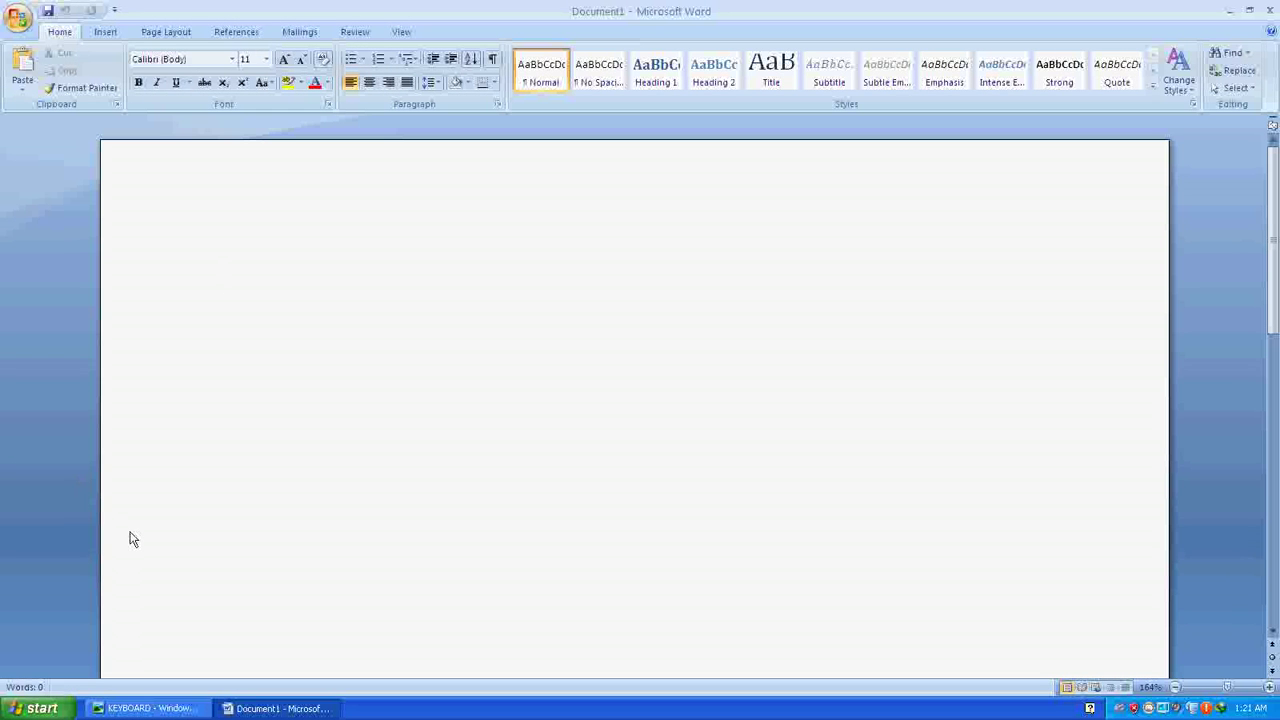
Step: Type two ₹ signs with the ` key, glancing at the keyboard photo in between
type("₹")
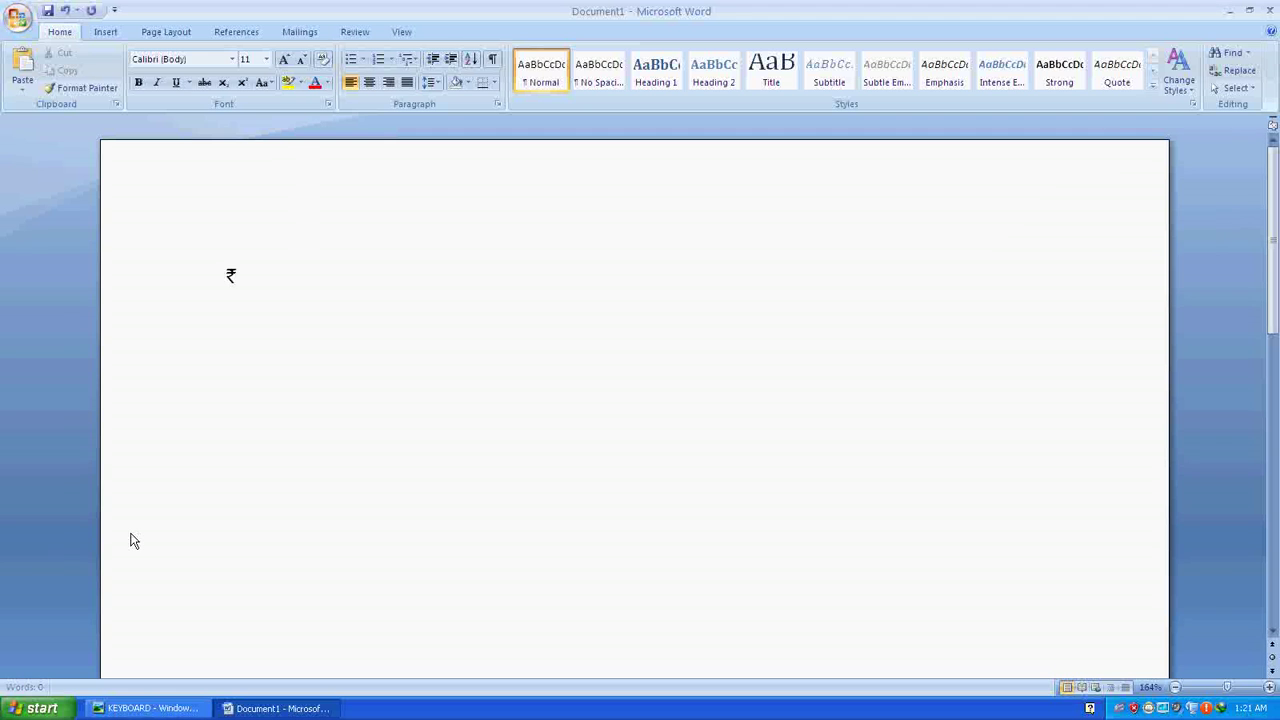
left_click(165, 709)
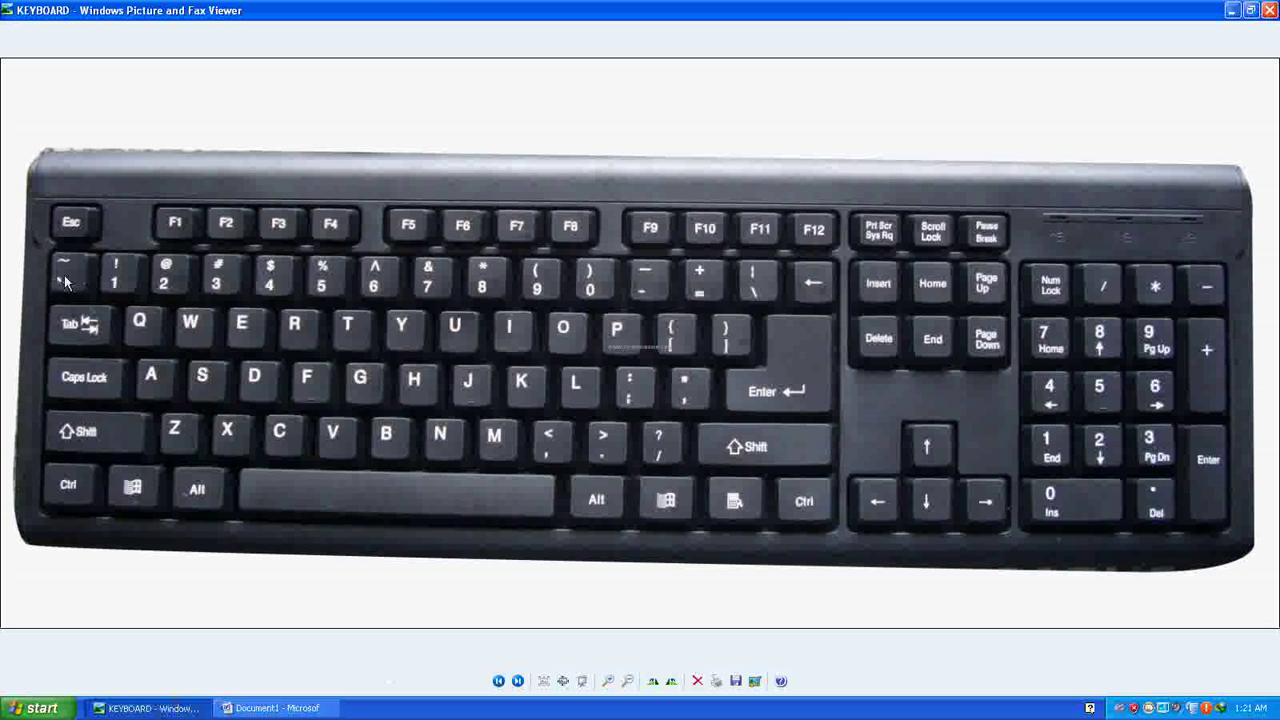
left_click(272, 708)
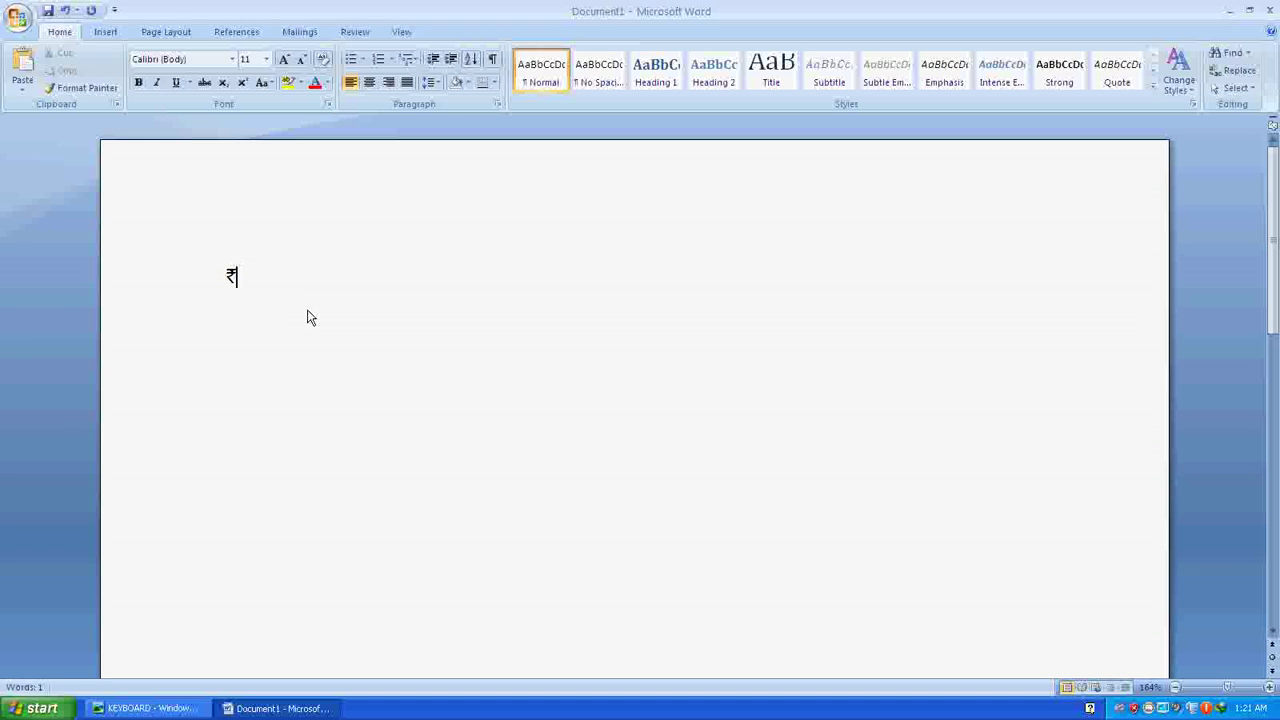
type("₹")
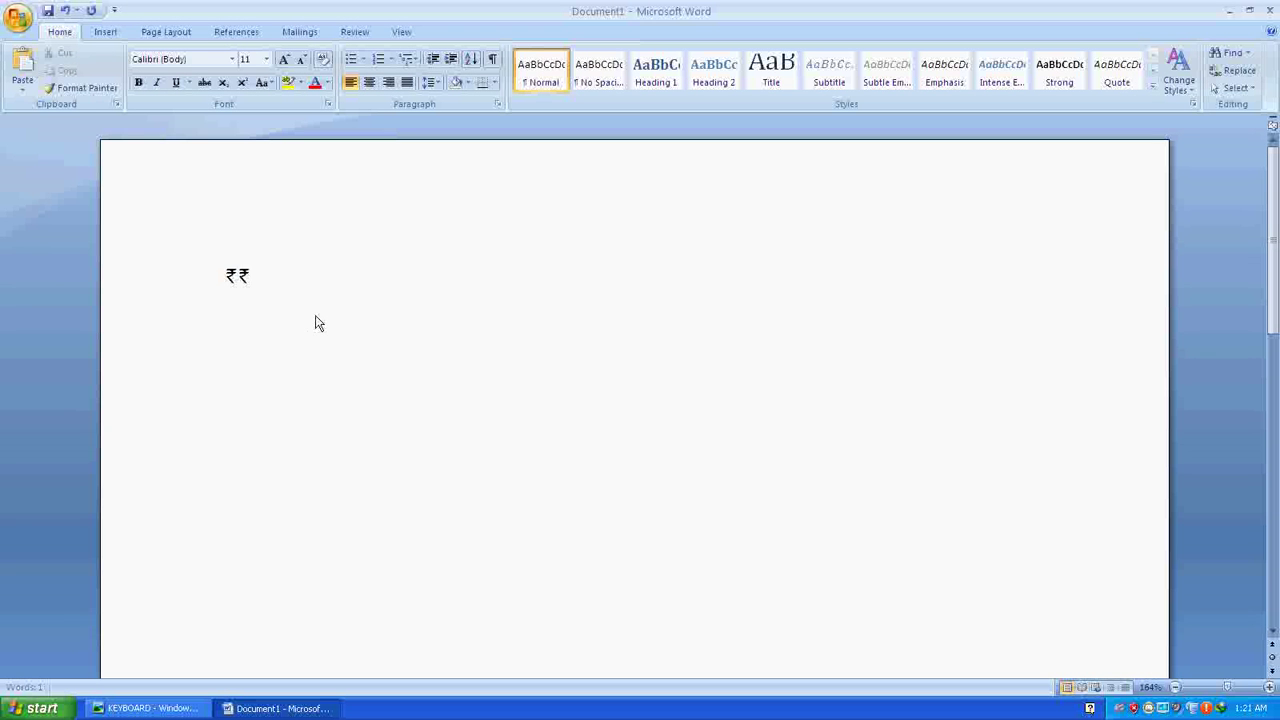